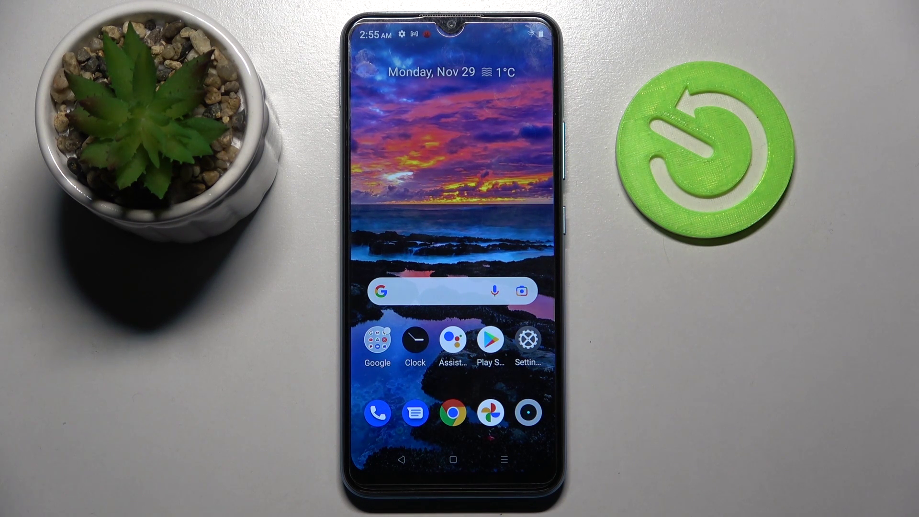
Step: Go from the home screen into Settings and then Connected devices
{"action": "left_click", "coordinate": [528, 339]}
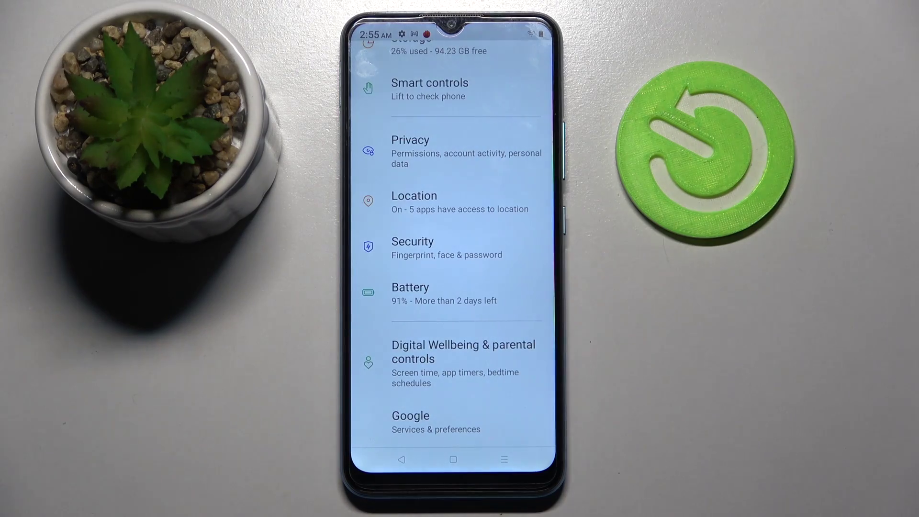
{"action": "scroll", "coordinate": [452, 251], "scroll_direction": "up", "scroll_amount": 5}
{"action": "left_click", "coordinate": [467, 220]}
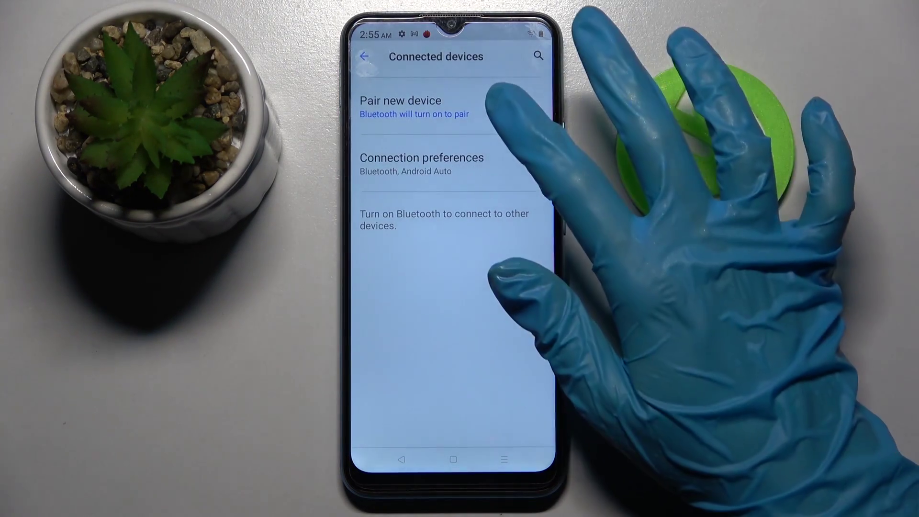
Step: Choose realme GT Master Edition from available devices to bring up its pairing code
{"action": "left_click", "coordinate": [431, 101]}
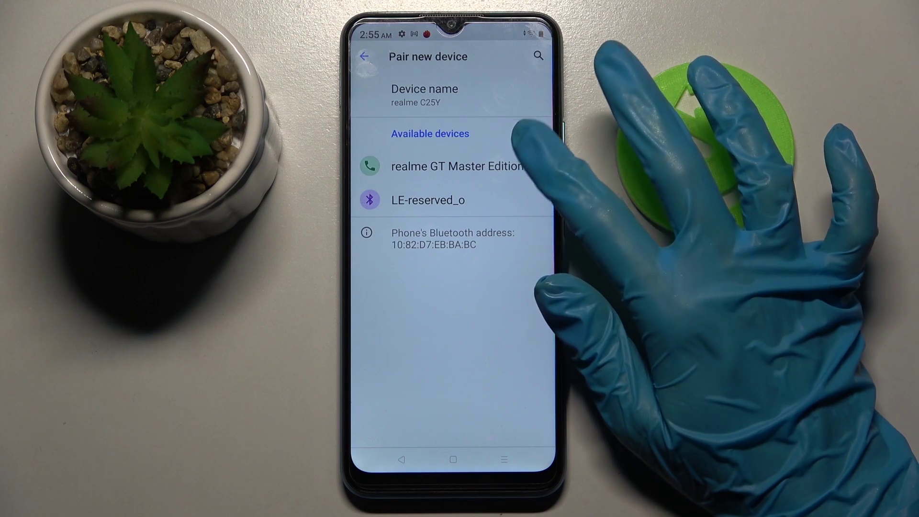
{"action": "left_click", "coordinate": [456, 166]}
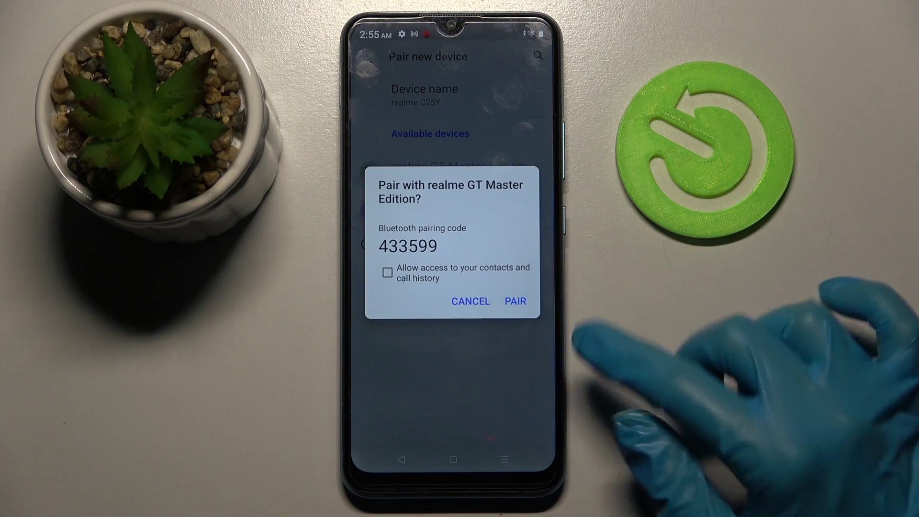
Step: Confirm the pairing code, then forget realme GT Master Edition from its device details
{"action": "left_click", "coordinate": [518, 301]}
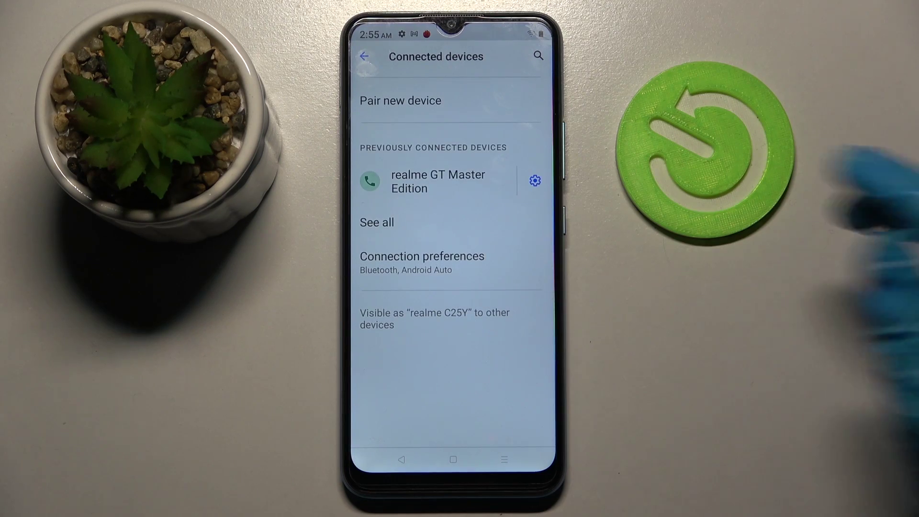
{"action": "left_click", "coordinate": [534, 181]}
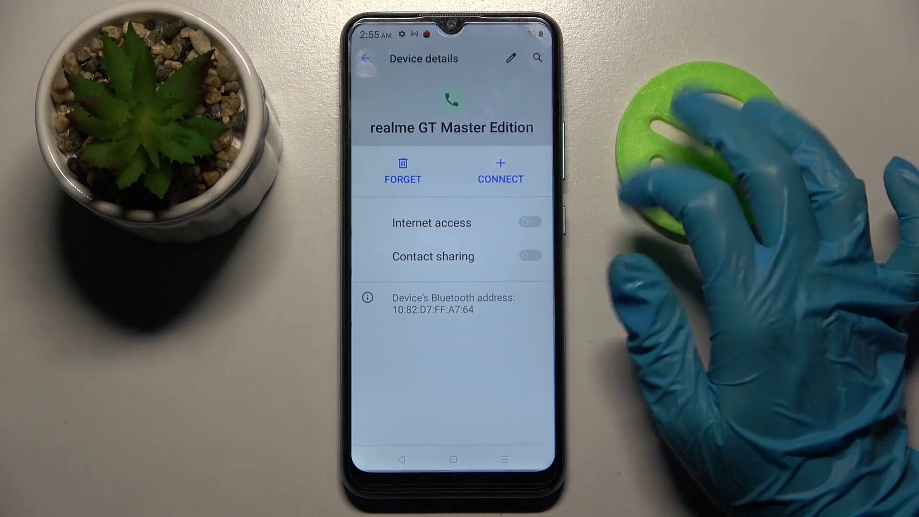
{"action": "left_click", "coordinate": [402, 168]}
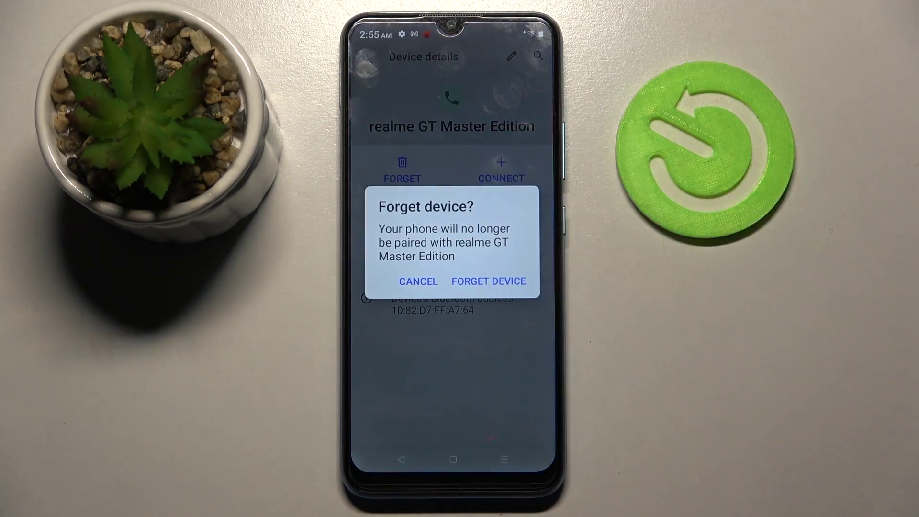
{"action": "left_click", "coordinate": [488, 281]}
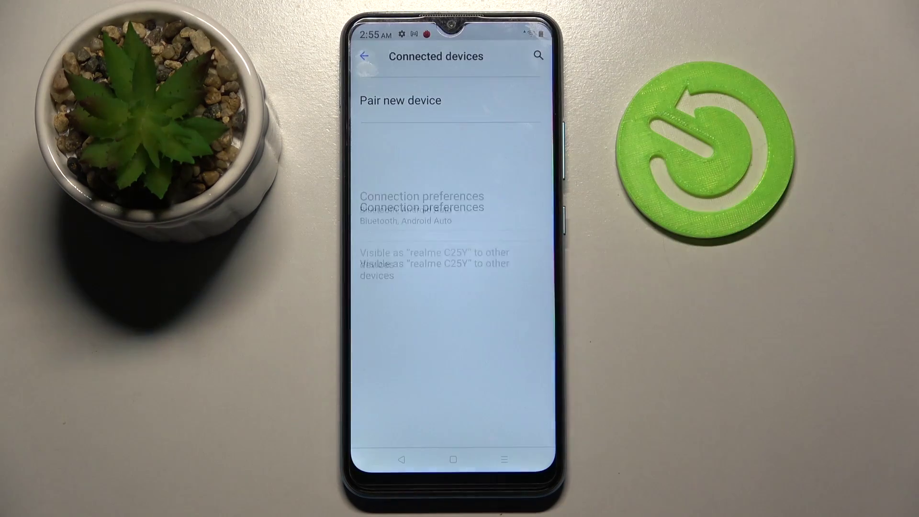